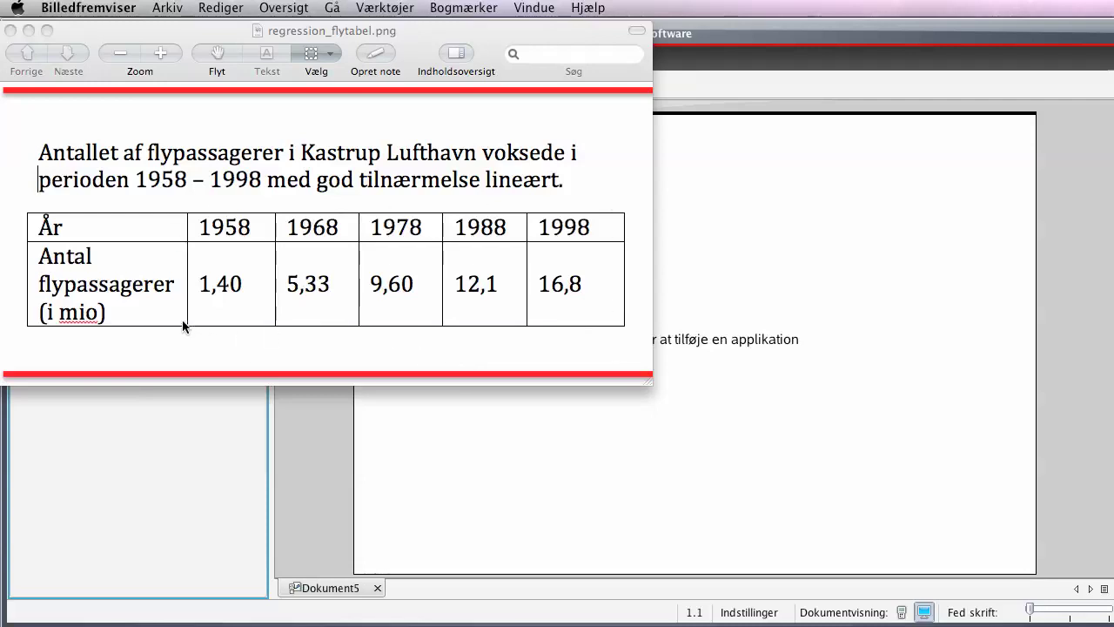
Step: Minimize the flight passenger table image and split the blank document page into two side-by-side panes
click(29, 30)
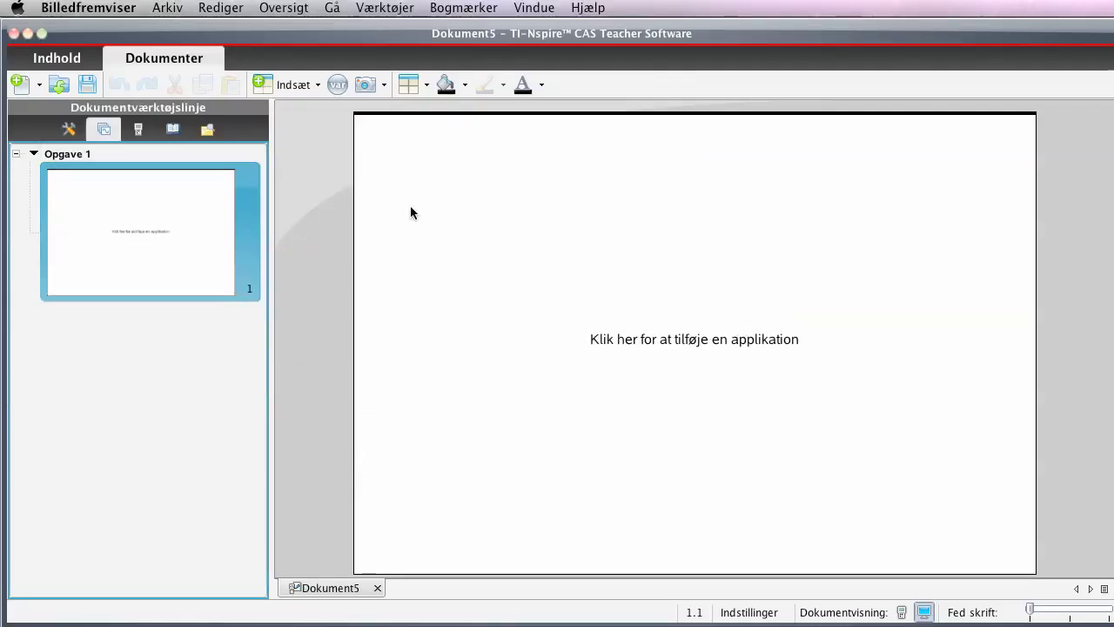
click(409, 83)
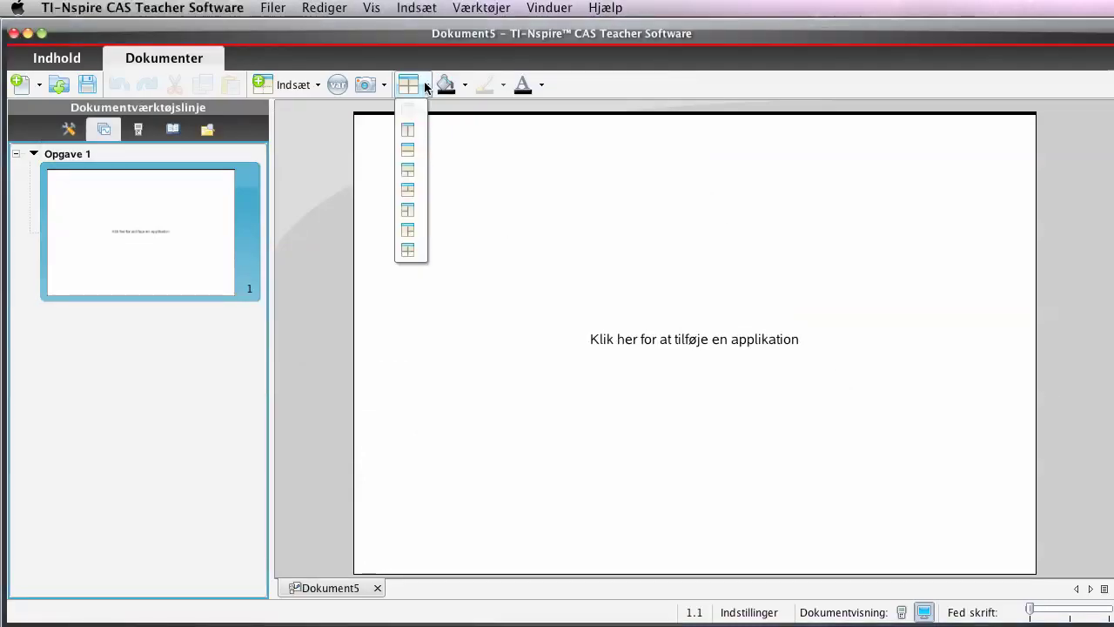
click(408, 133)
Step: Add a Notes application to the page's left pane and a Lists and Spreadsheet application to its right pane
click(561, 339)
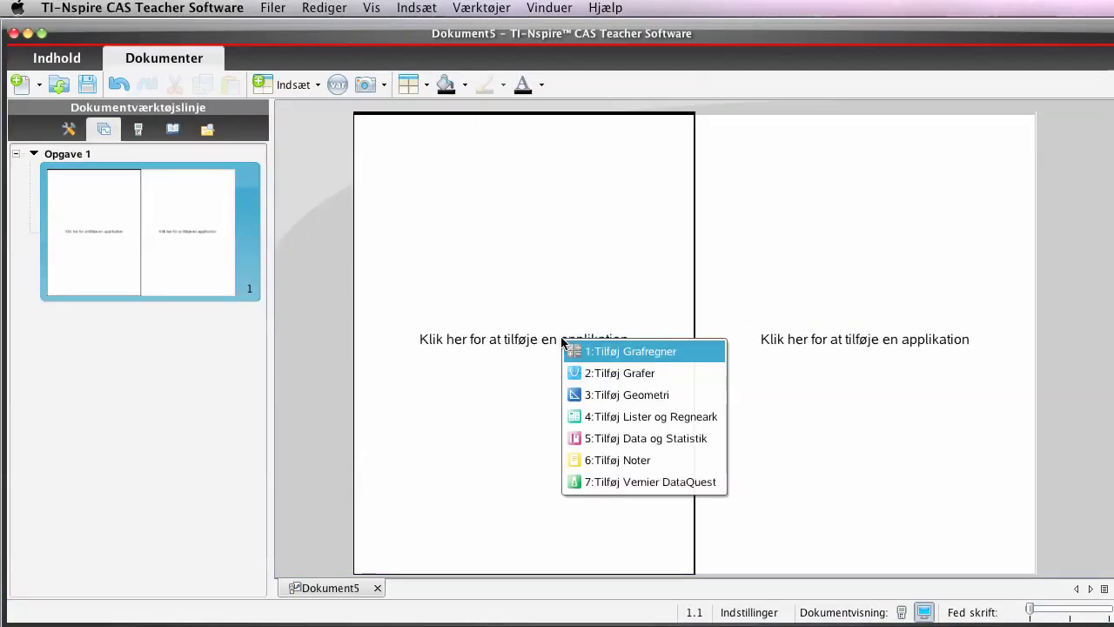
click(634, 463)
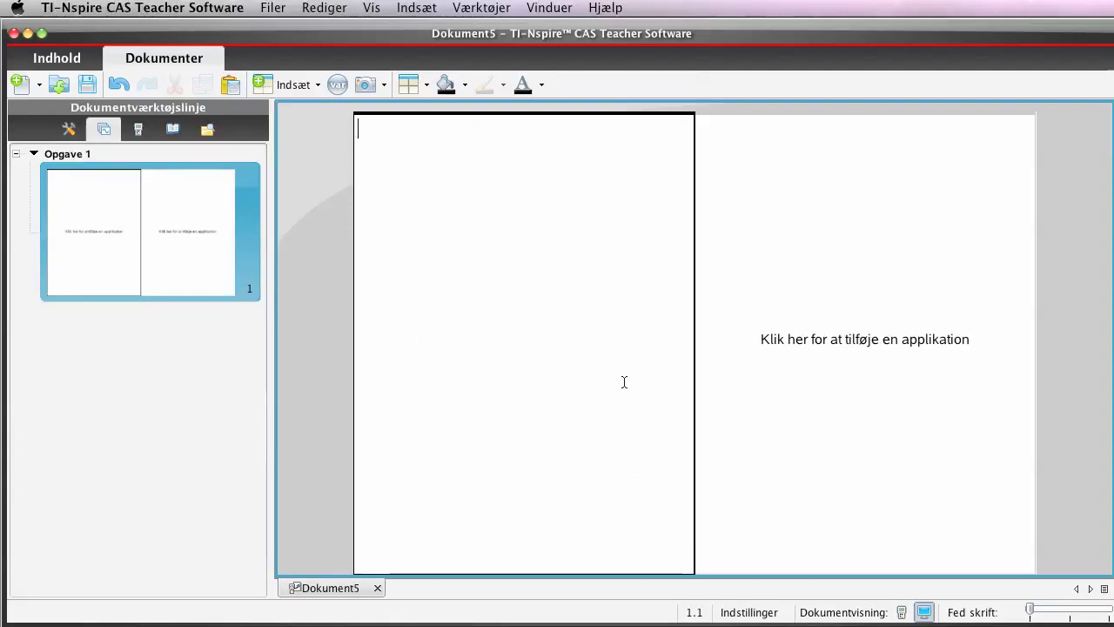
click(871, 343)
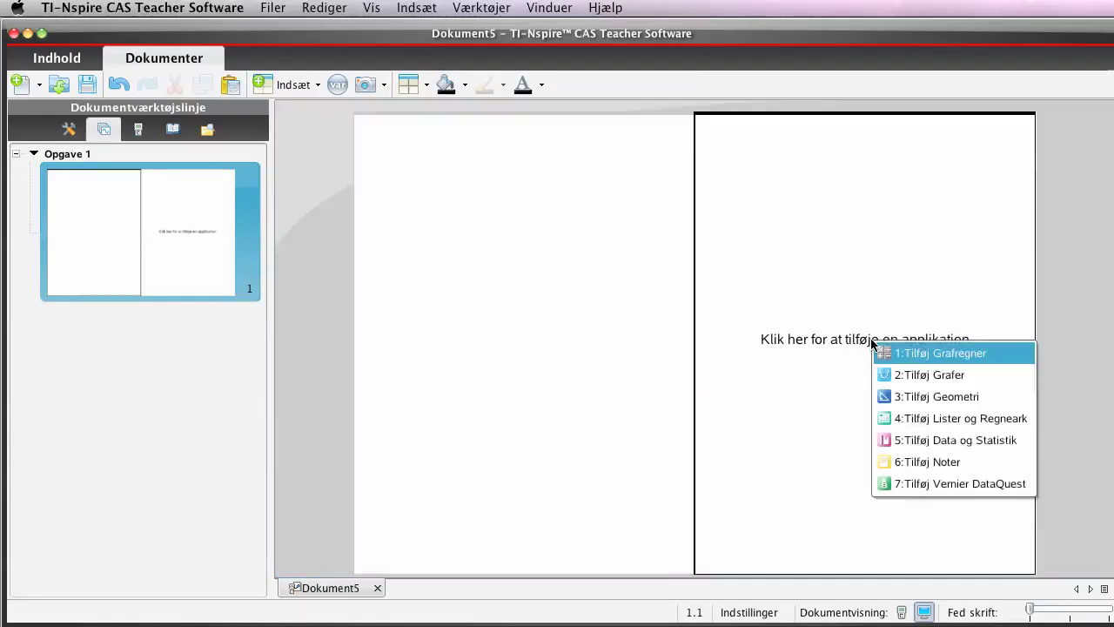
click(974, 423)
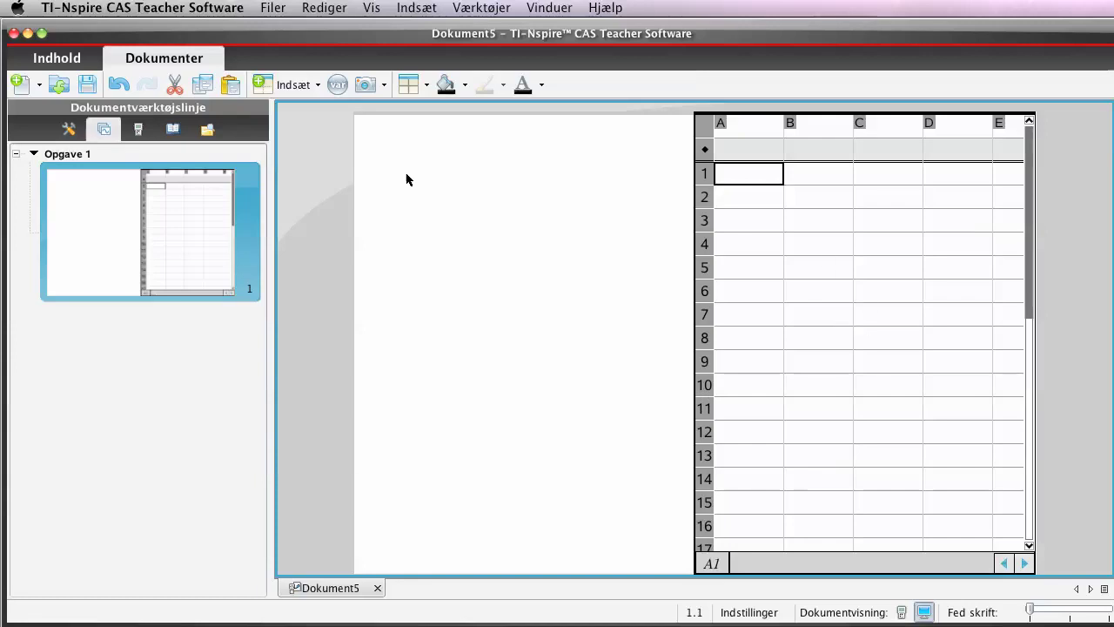
Step: Write in the notes "Lad x = antal år efter 1950 og y = antal passagerer i mio" and "Lineær regression på datasættet giver funktionen:"
click(372, 142)
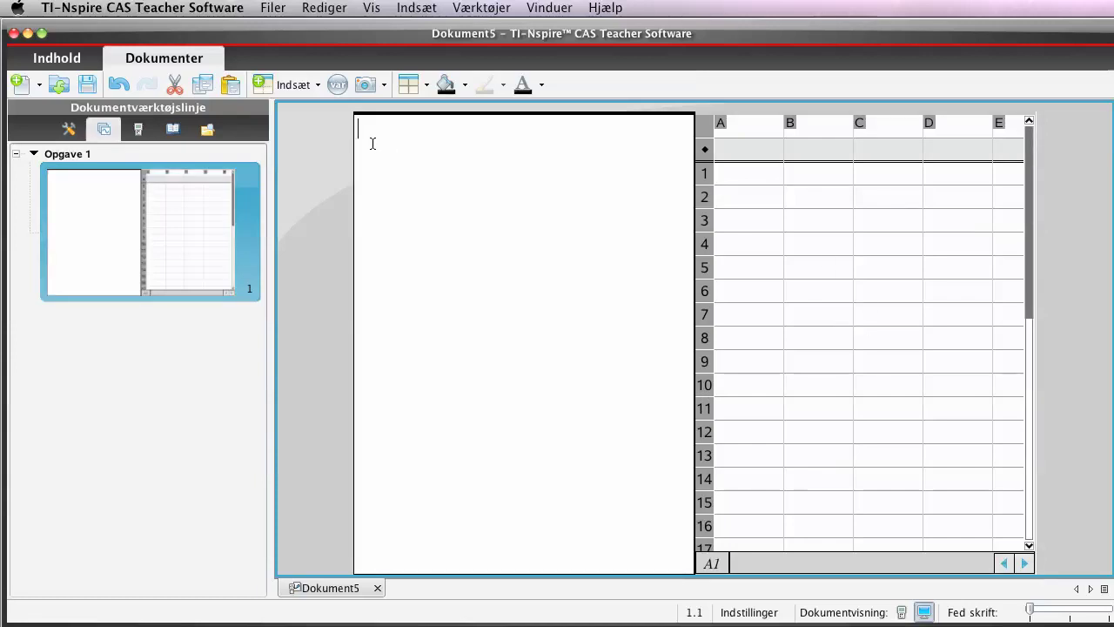
text(Lad x = antal år efter 1950 og y = antal passagerer i mio  Lineær regression på datasættet giver funktionen:)
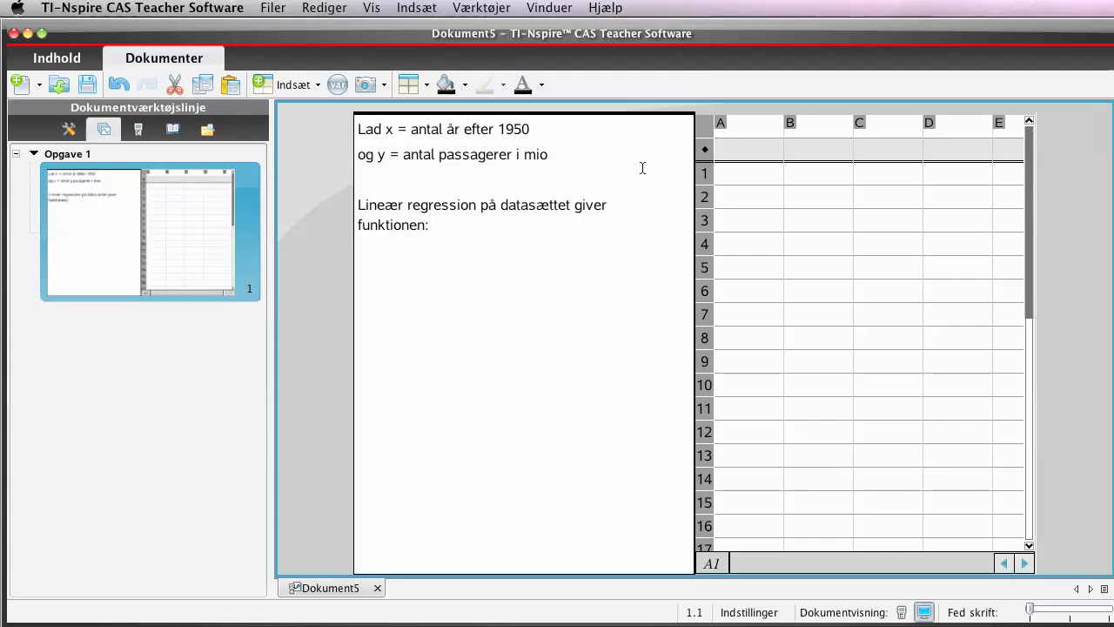
Step: Name spreadsheet column A antal_år and column B antal_pas, and widen column B to fit its name
click(752, 130)
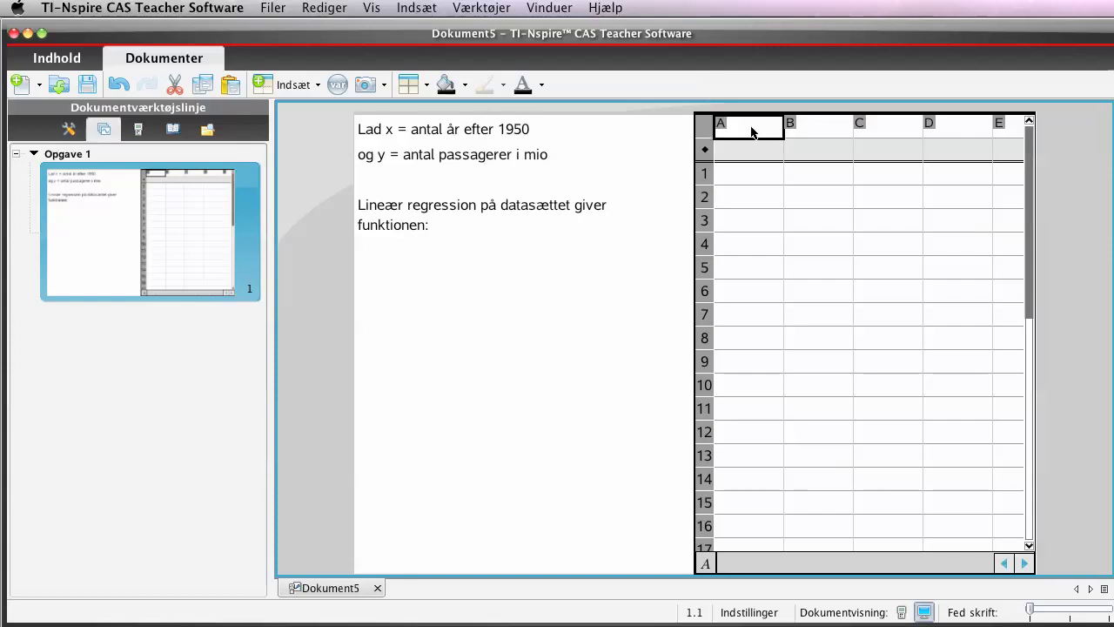
text(antal)
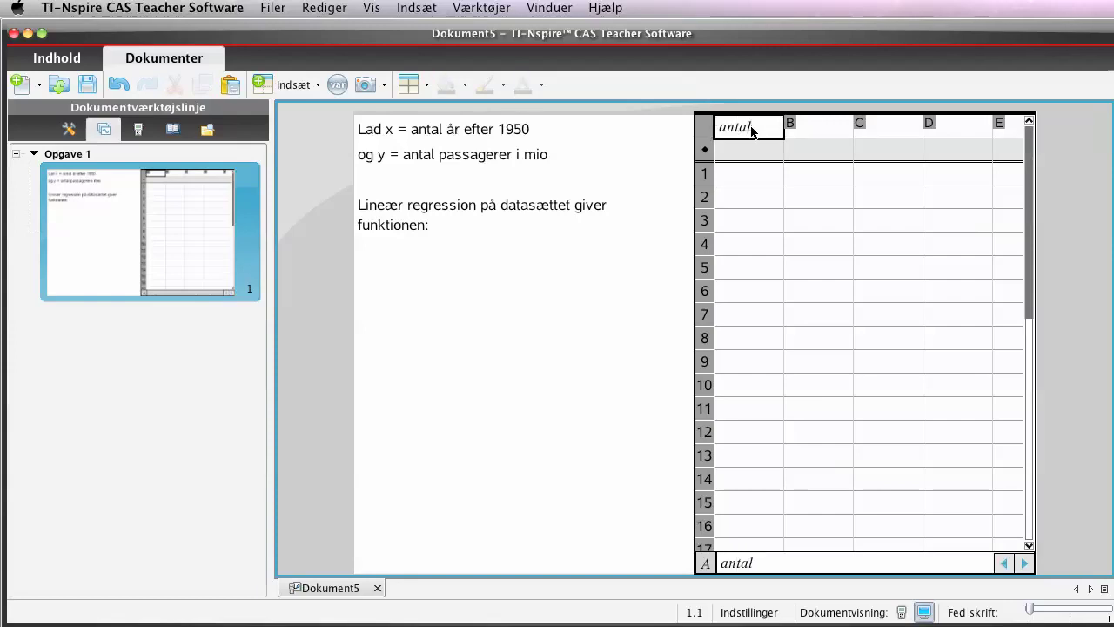
text(_år)
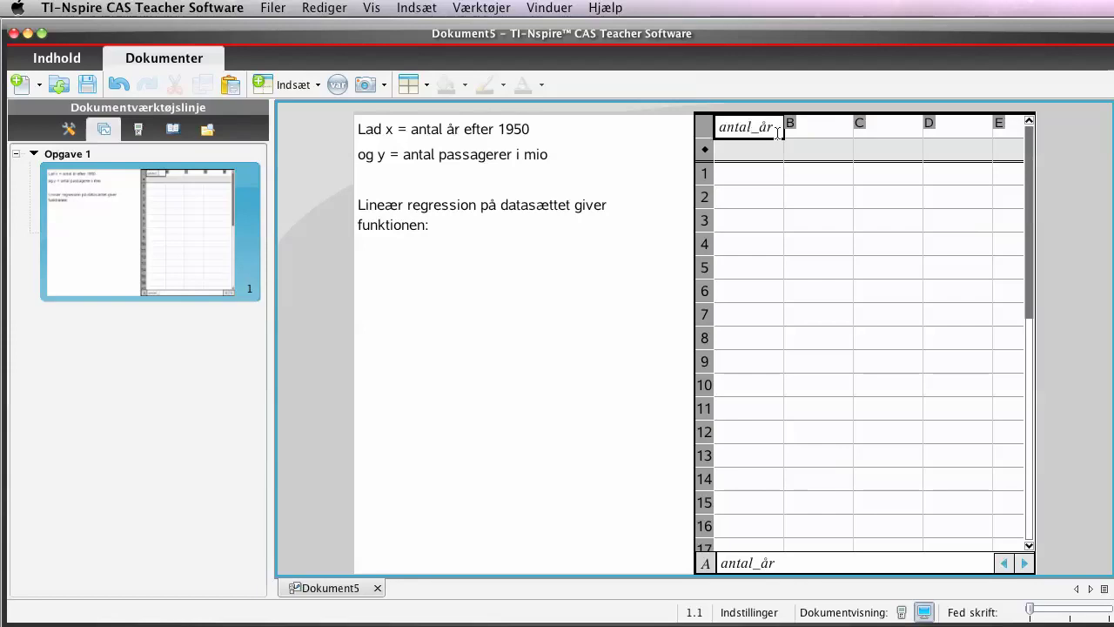
click(807, 129)
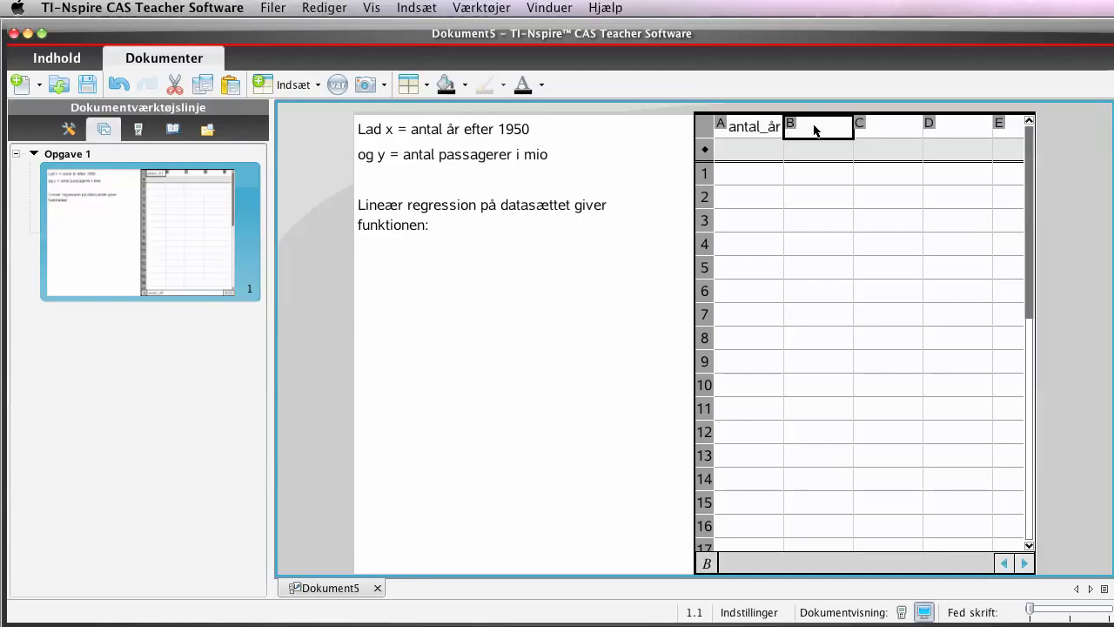
text(antal_pas)
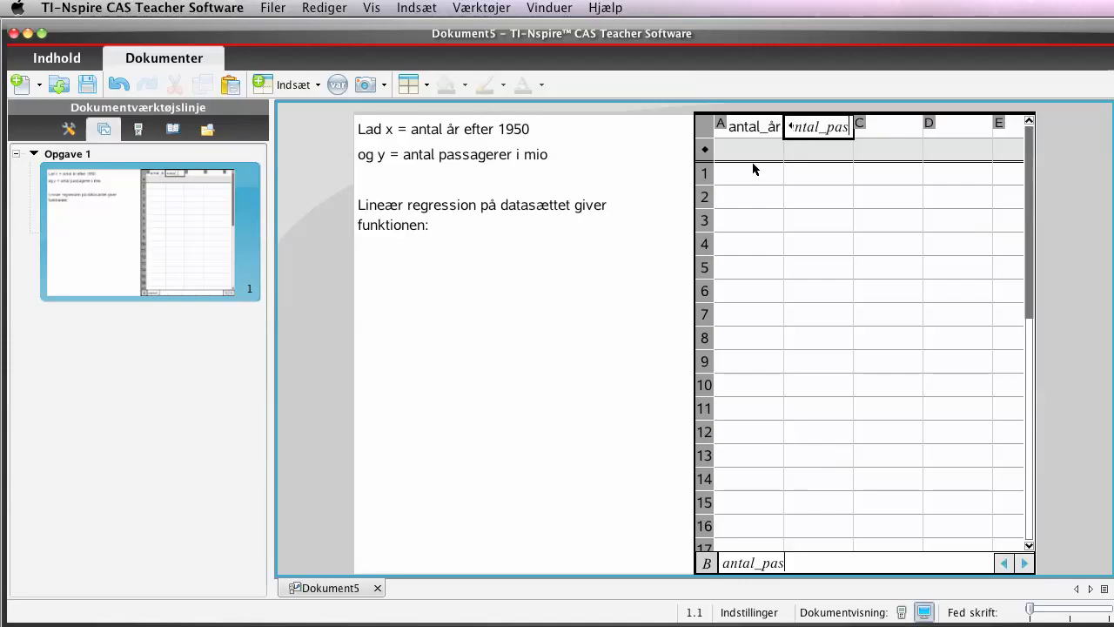
key(Return)
click(854, 135)
drag(854, 136, 870, 132)
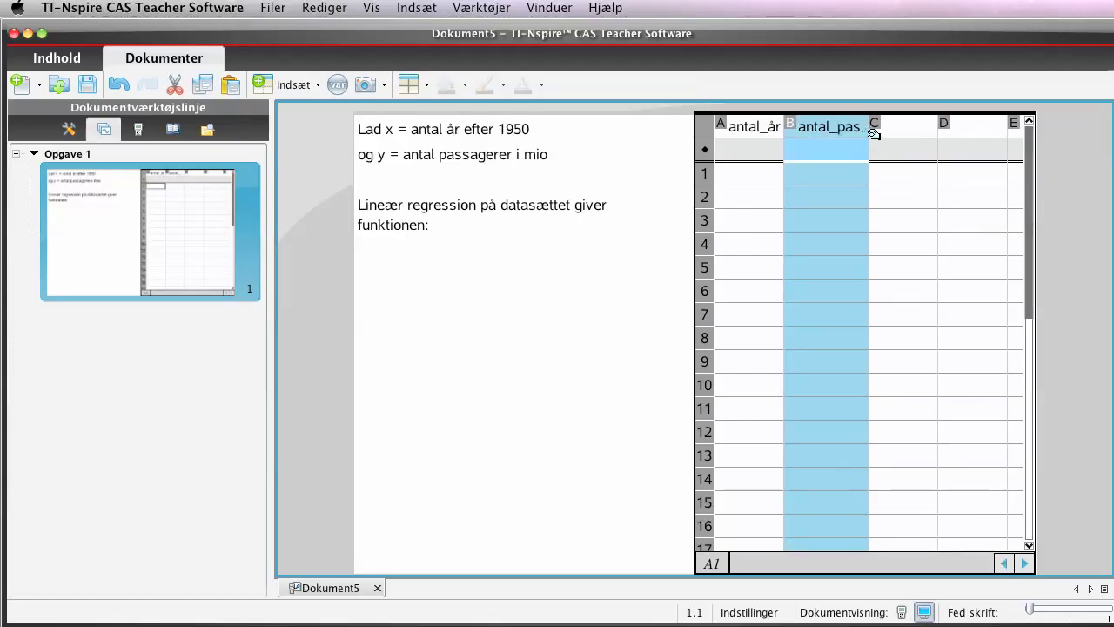
Step: Enter 8, 18, 28, 38, 48 in the antal_år column and 1.4, 5.33, 9.6, 12.1, 16.8 in the antal_pas column
click(748, 174)
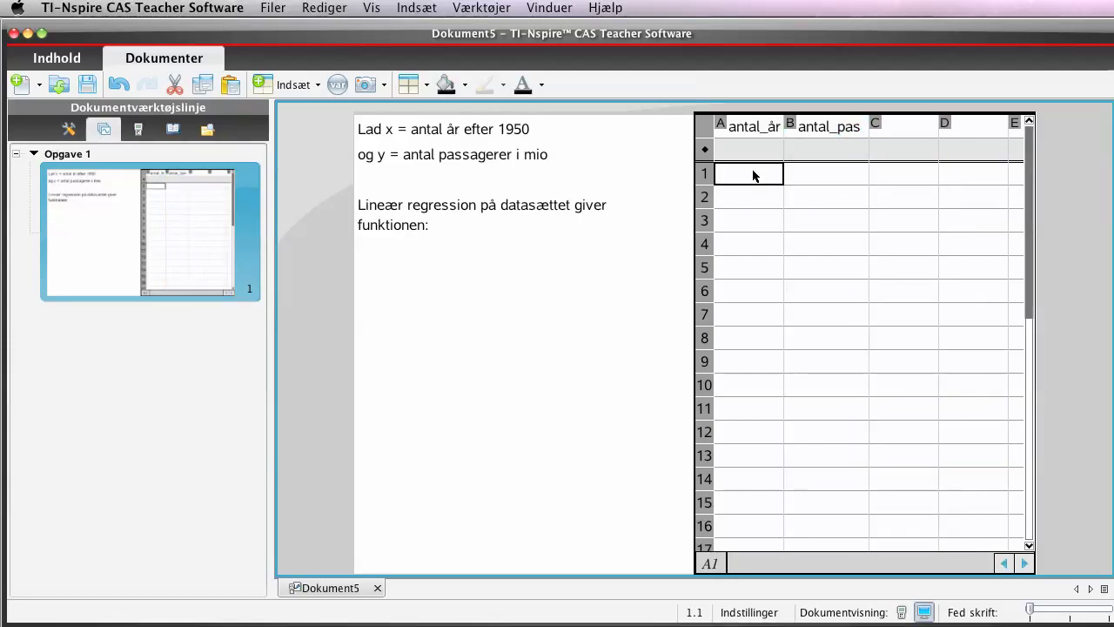
text(8)
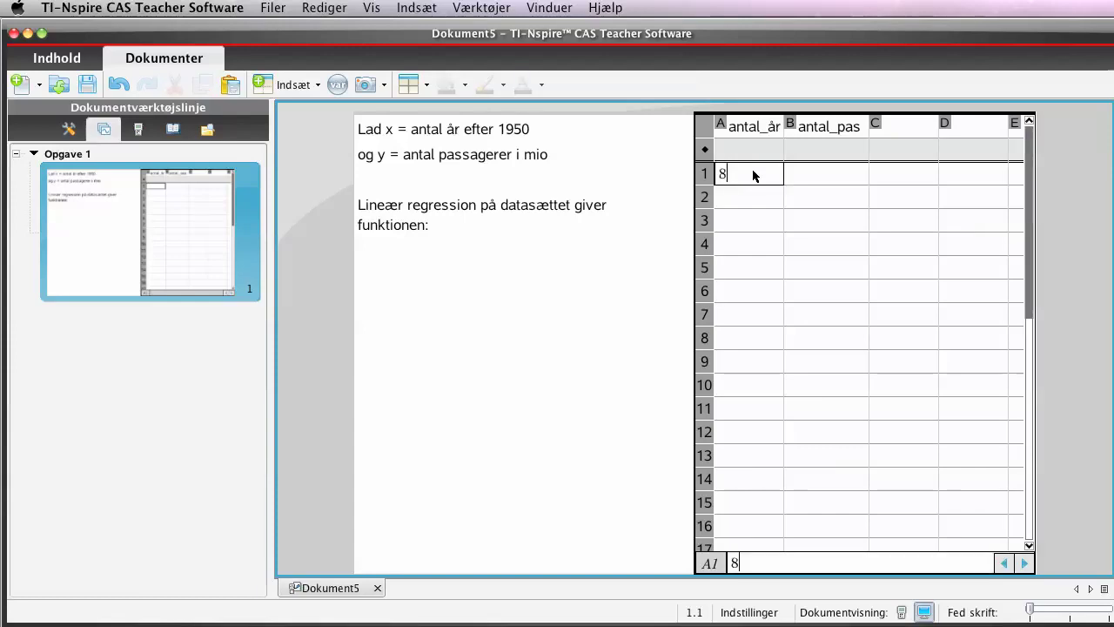
key(Return)
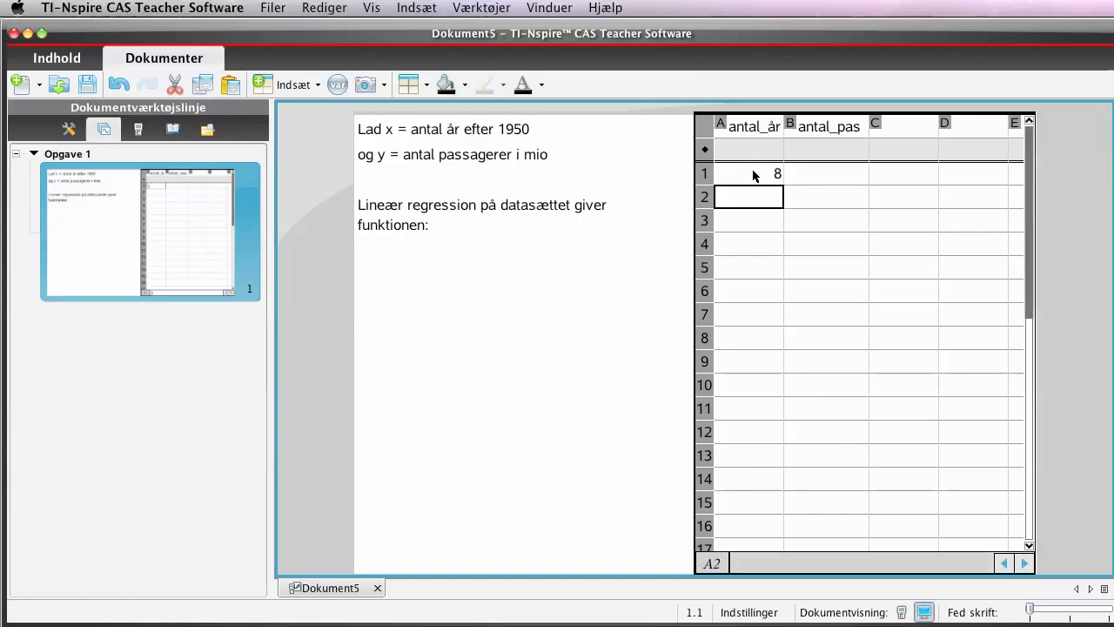
click(817, 177)
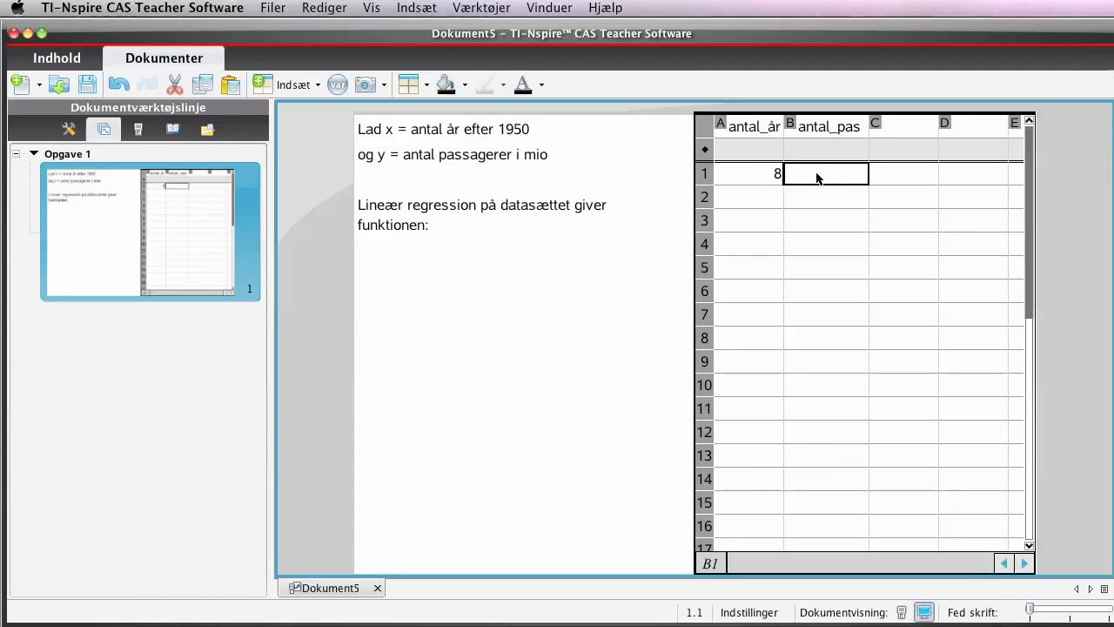
text(1.4)
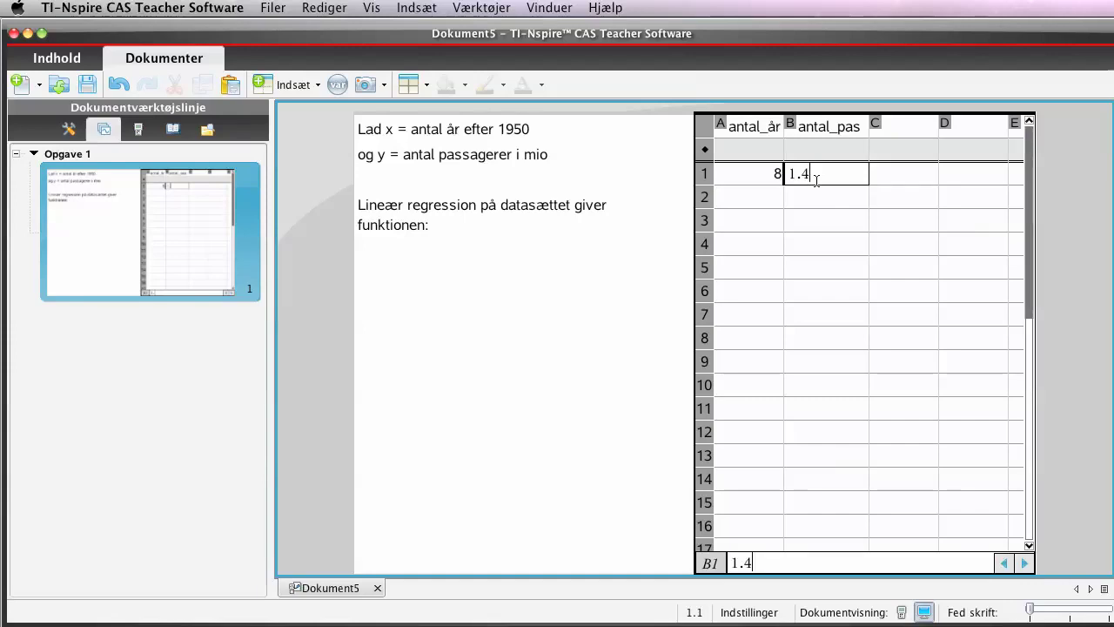
key(Return)
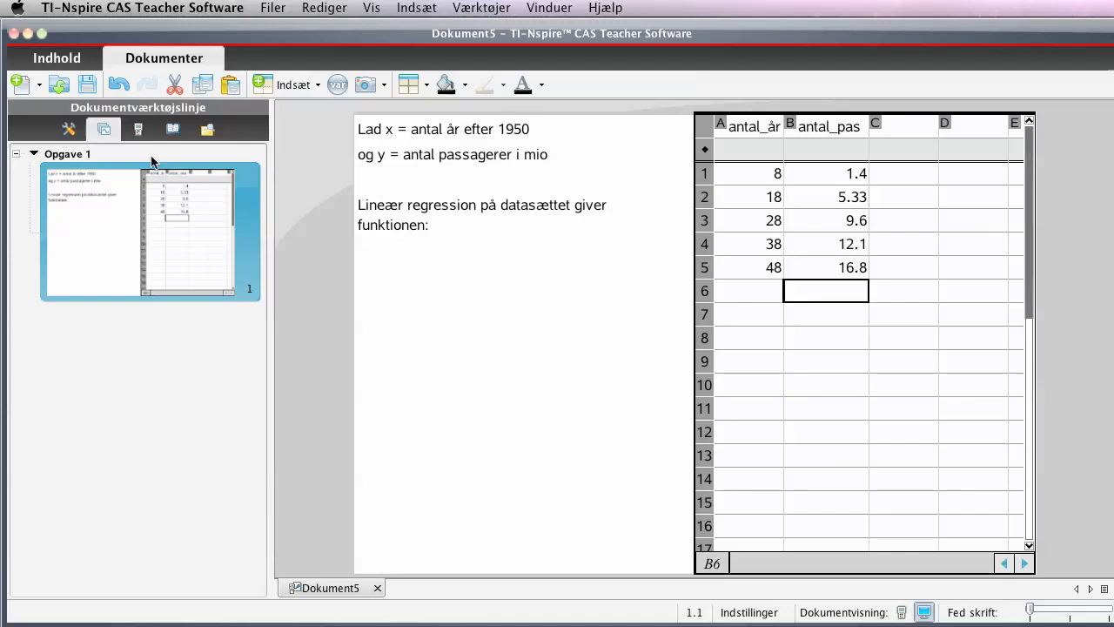
Step: Run a linear regression (a+bx) with antal_år as X list and antal_pas as Y list, storing the equation in f1 and results from column C
click(68, 131)
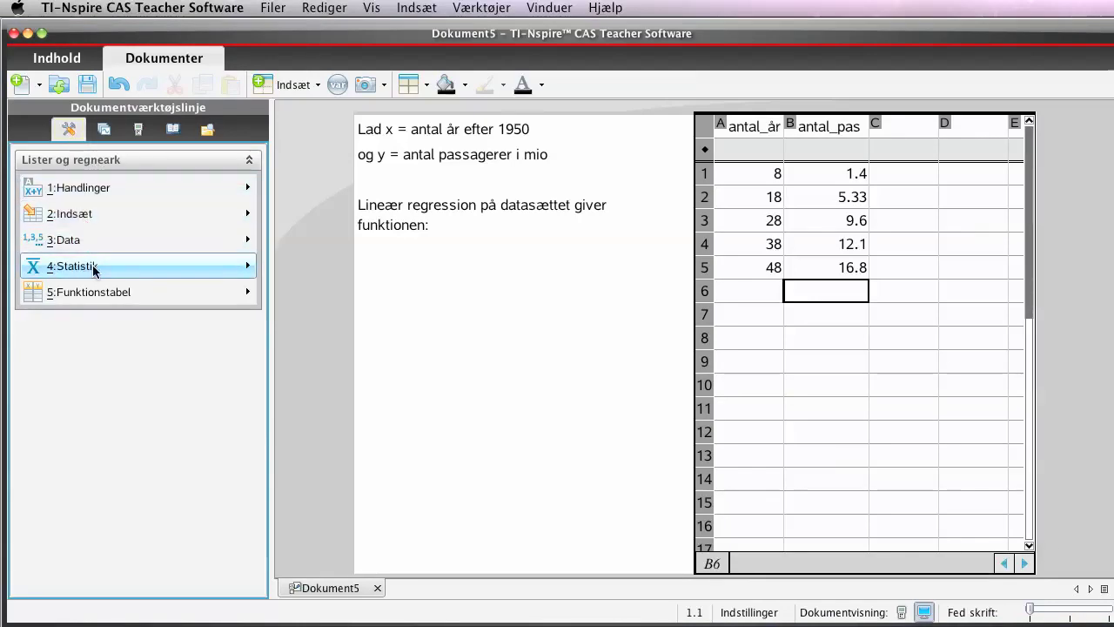
click(235, 270)
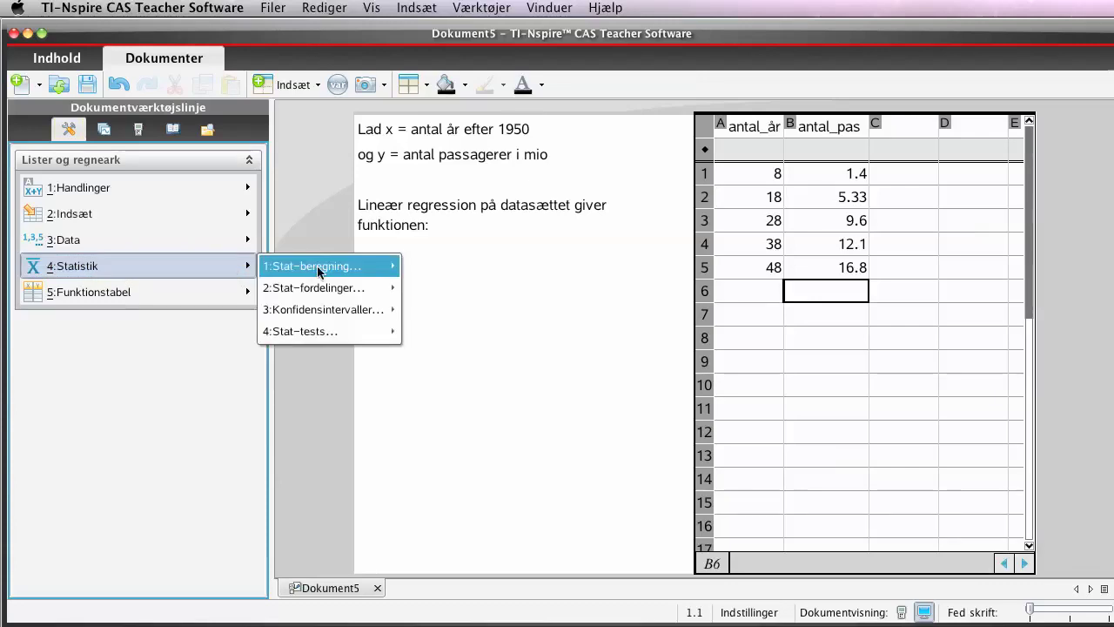
mouse_move(331, 271)
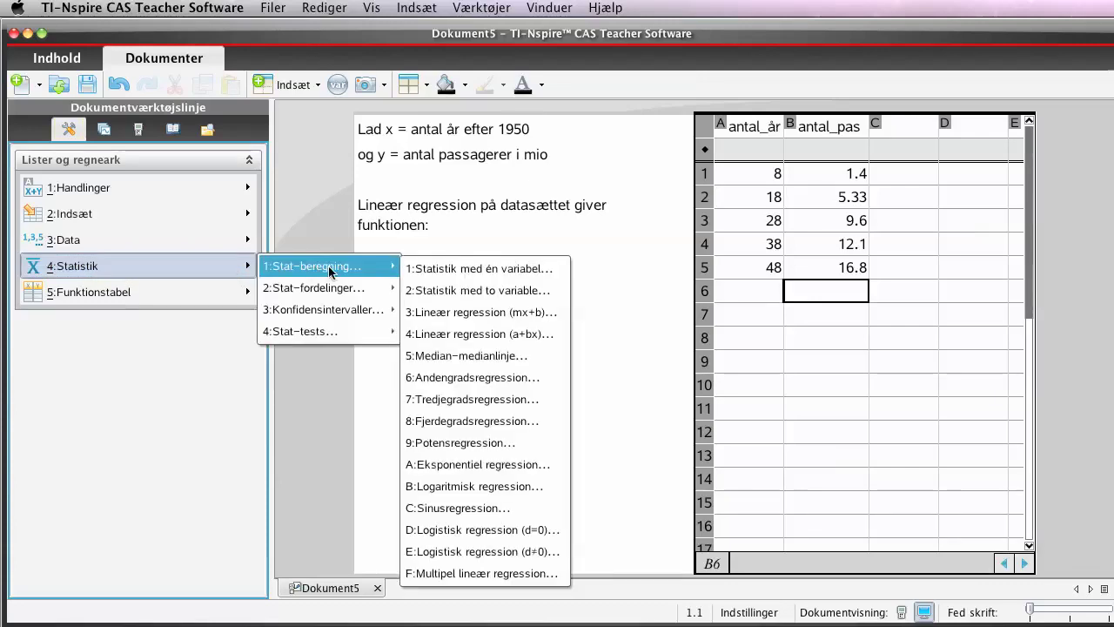
click(496, 339)
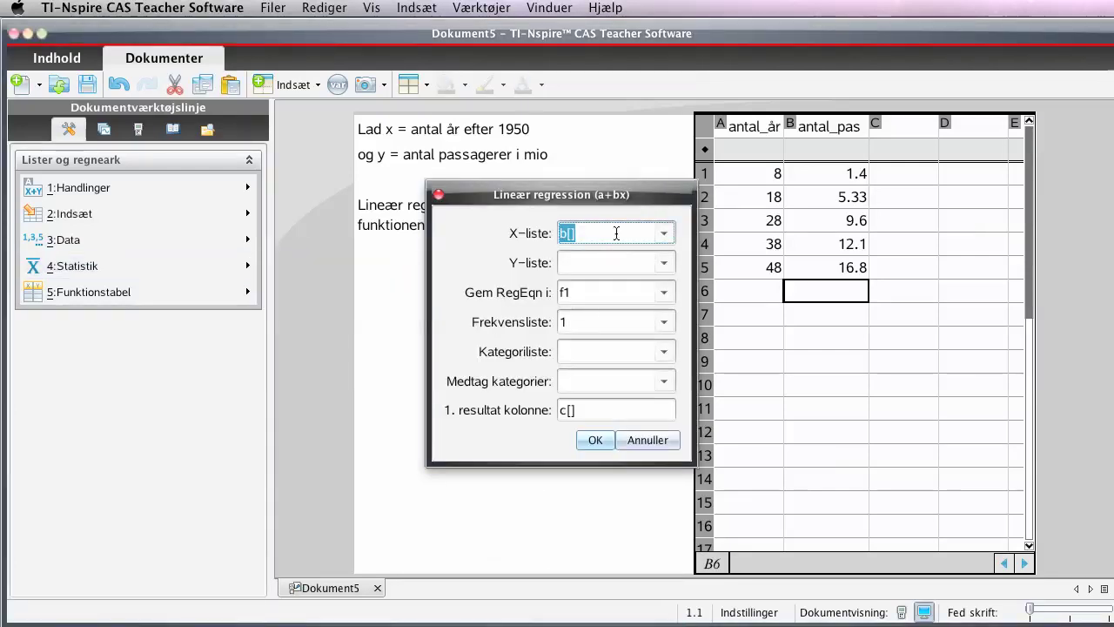
click(664, 234)
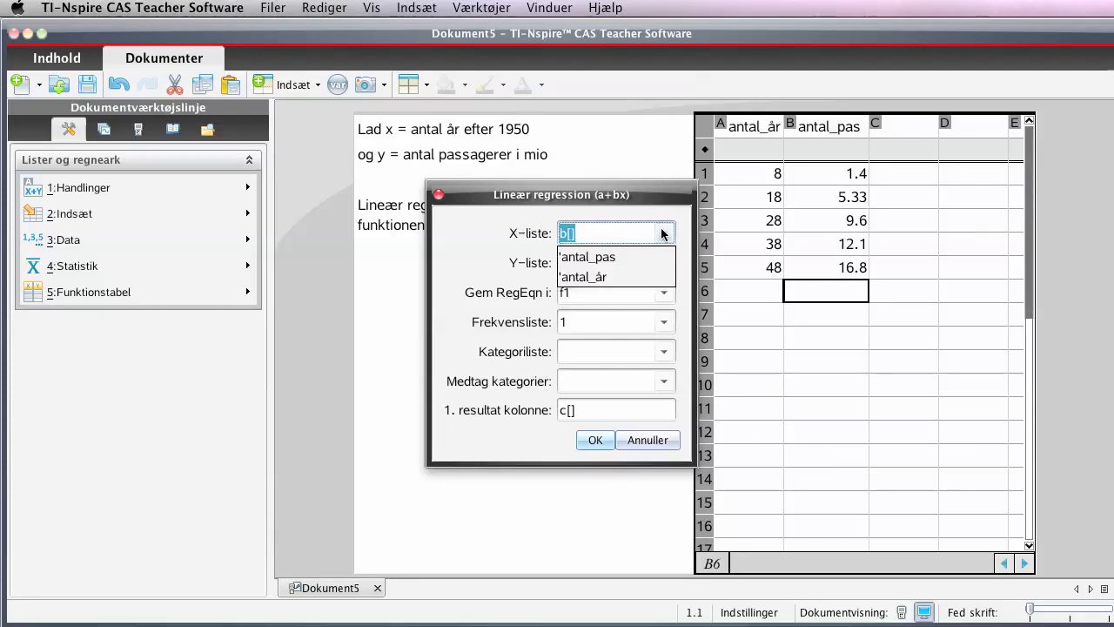
click(611, 278)
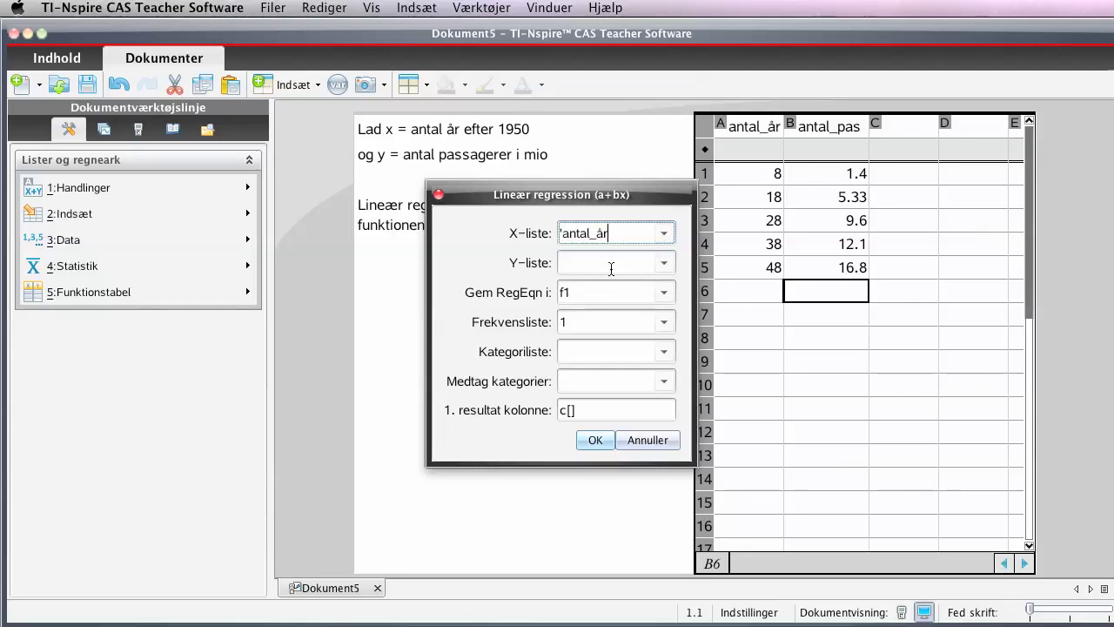
click(665, 263)
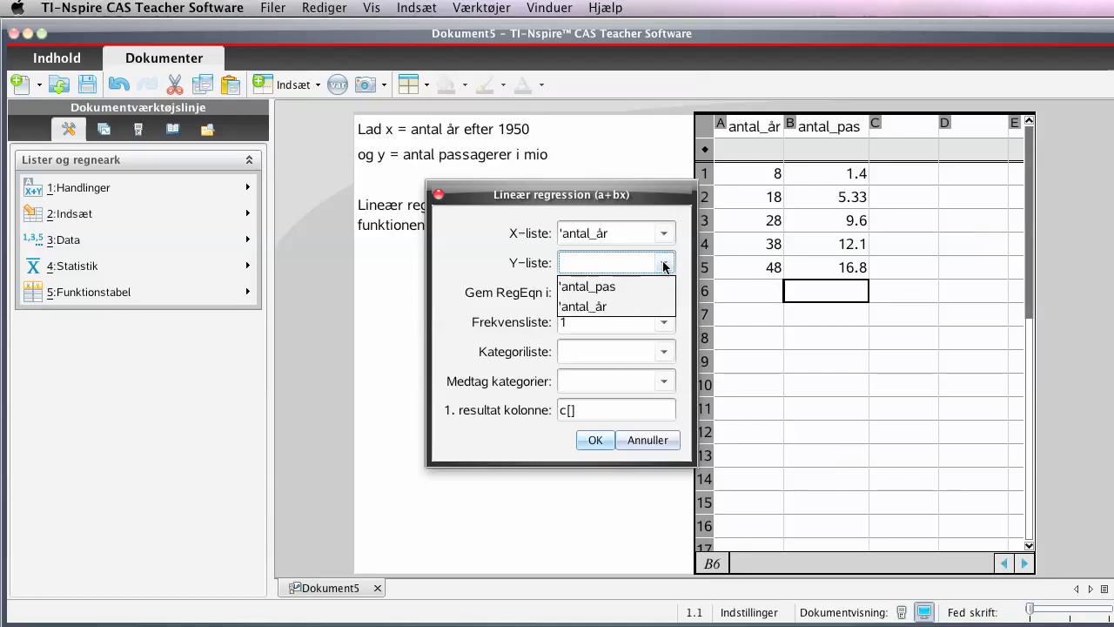
click(610, 286)
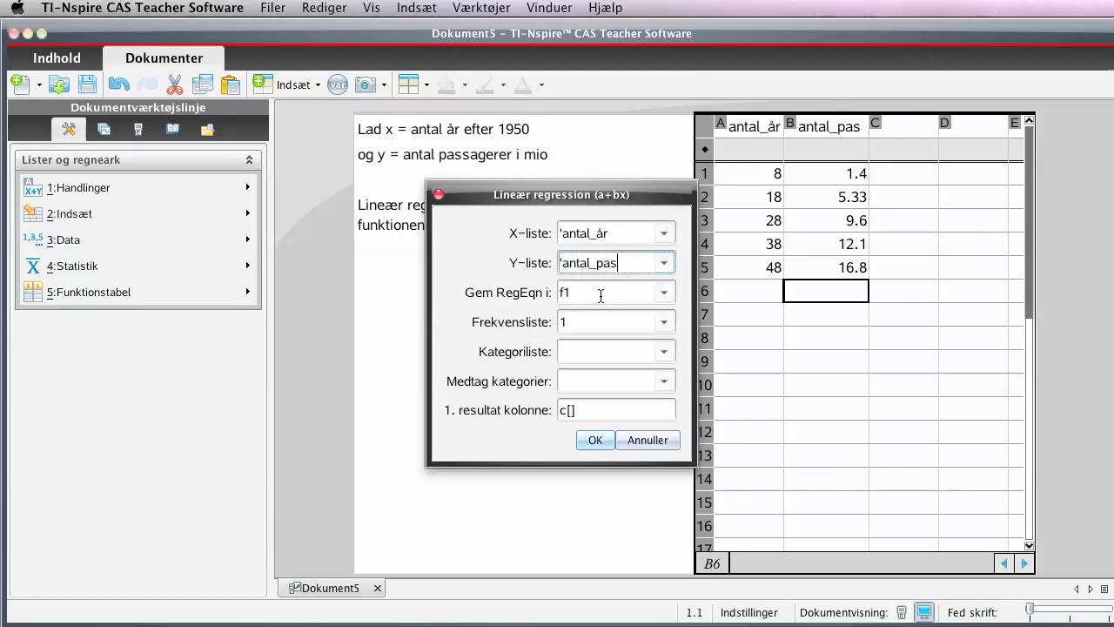
double_click(578, 293)
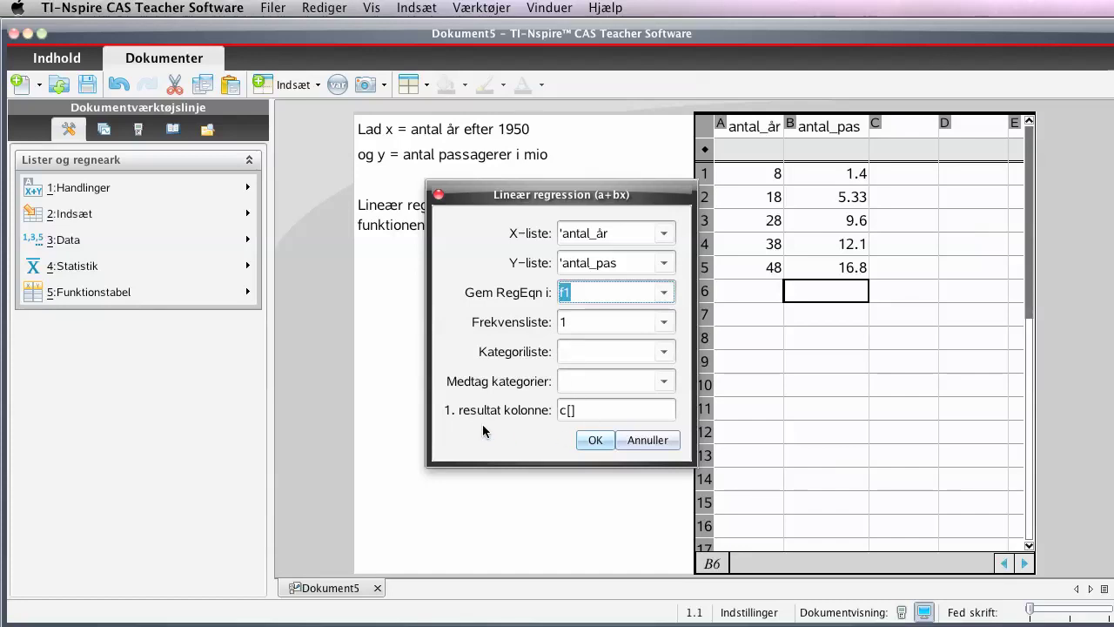
click(593, 438)
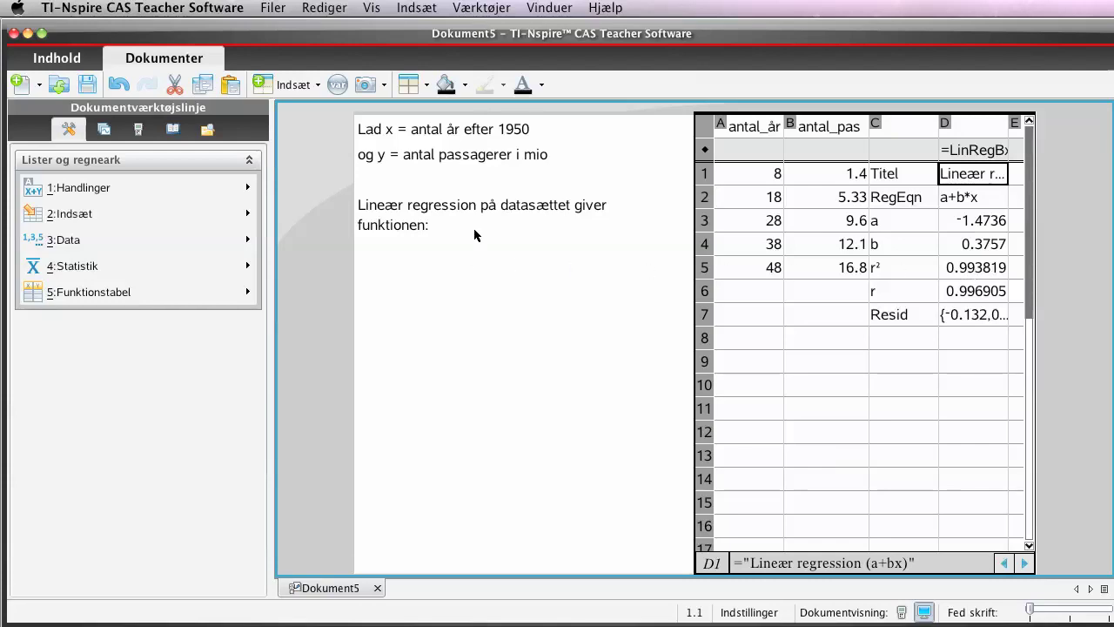
Step: Insert a math box below the regression sentence in the notes and evaluate f1(x) in it
click(421, 254)
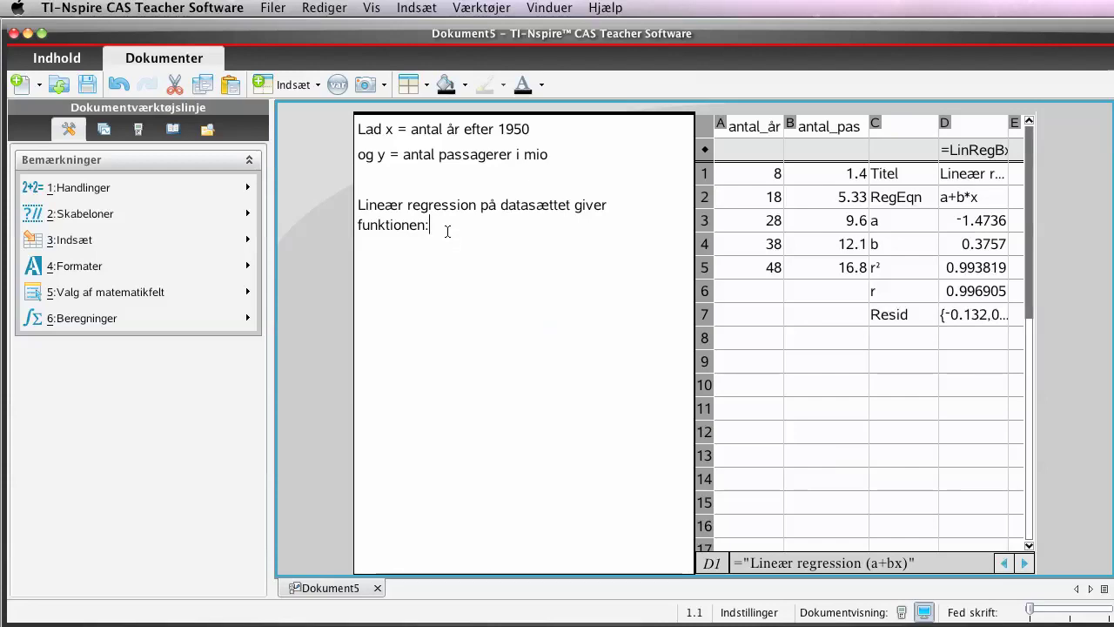
key(Return)
key(super+m)
text(f1(x)
key(Return)
Step: Change the inserted symbol between input and output of the f1(x) math box to an equals sign
click(481, 250)
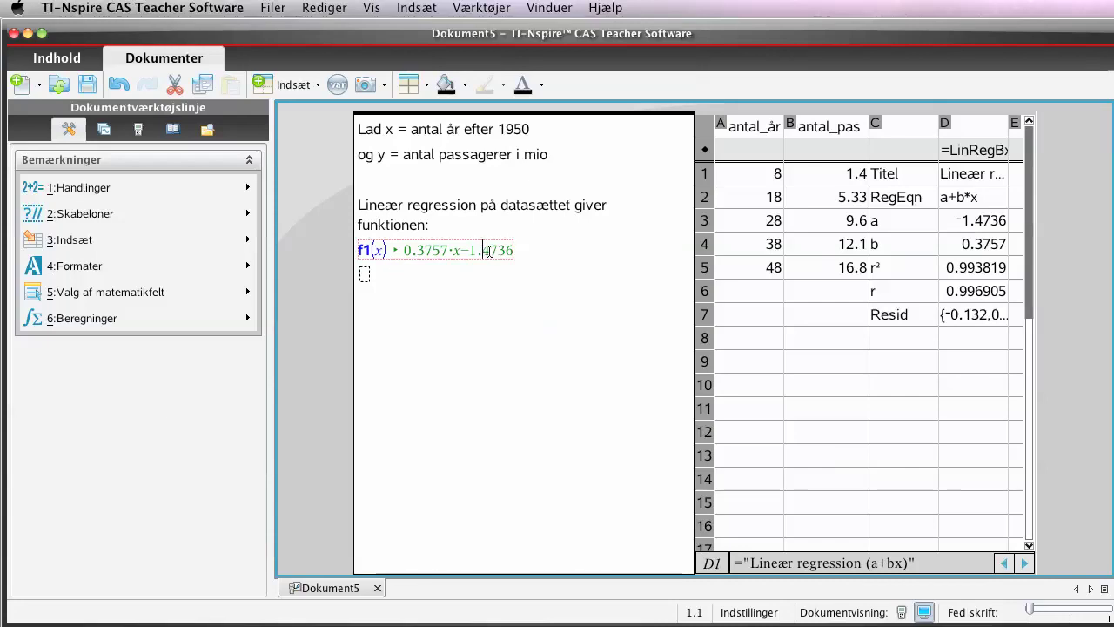
drag(515, 251, 359, 251)
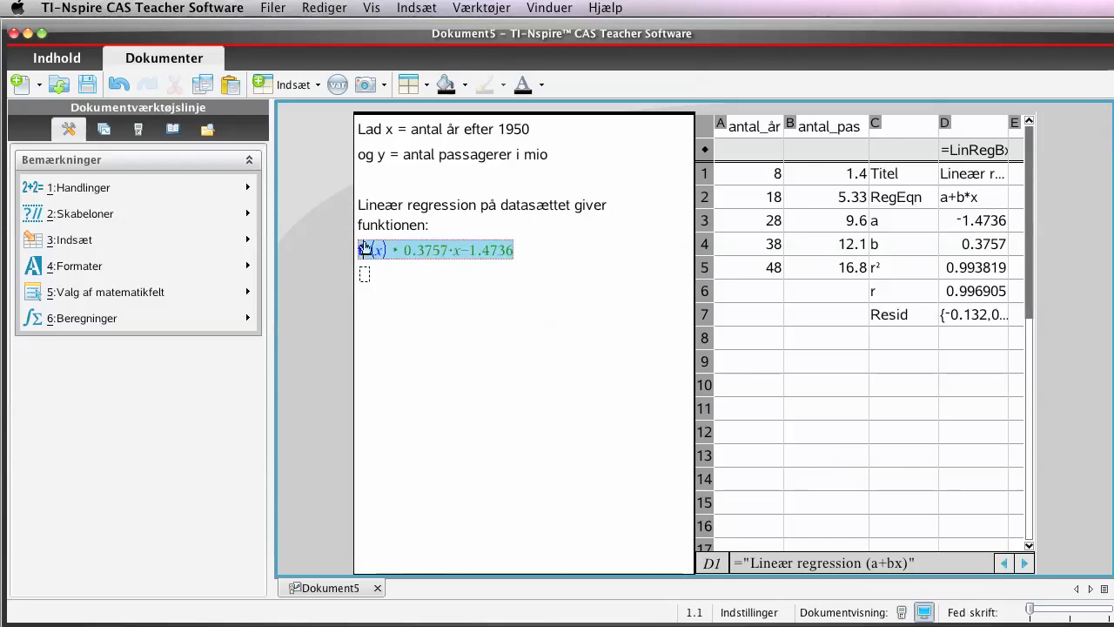
right_click(461, 253)
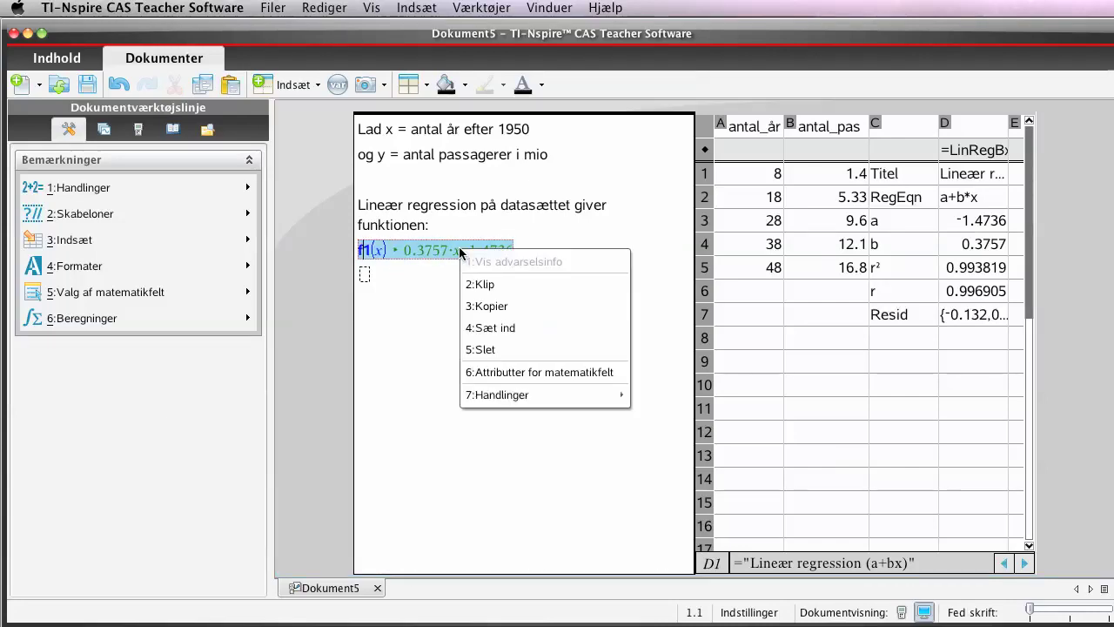
click(548, 374)
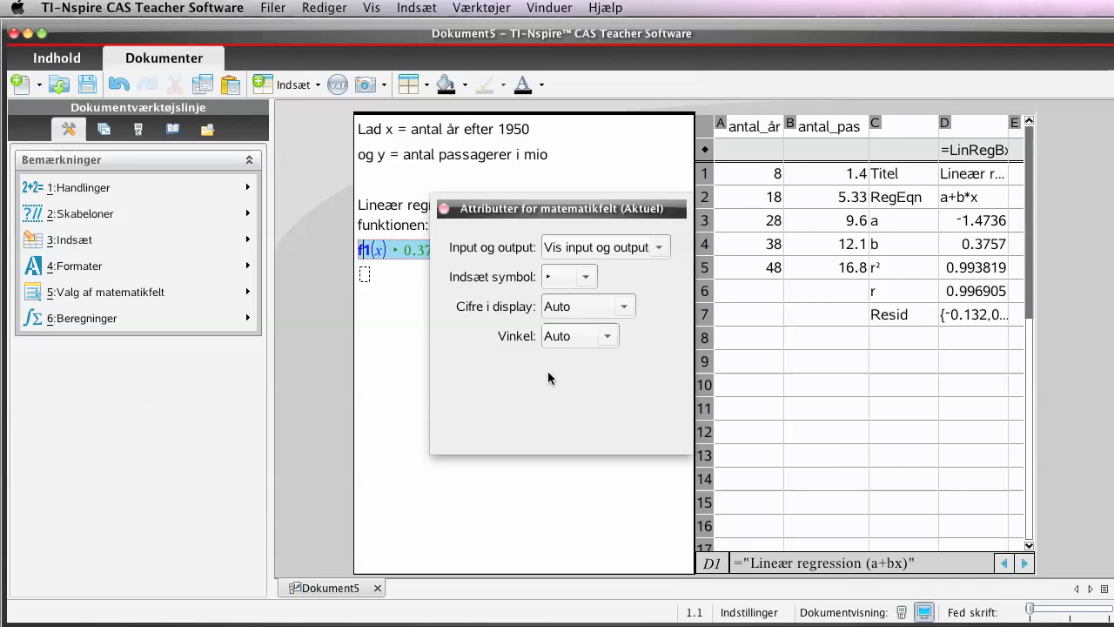
click(581, 280)
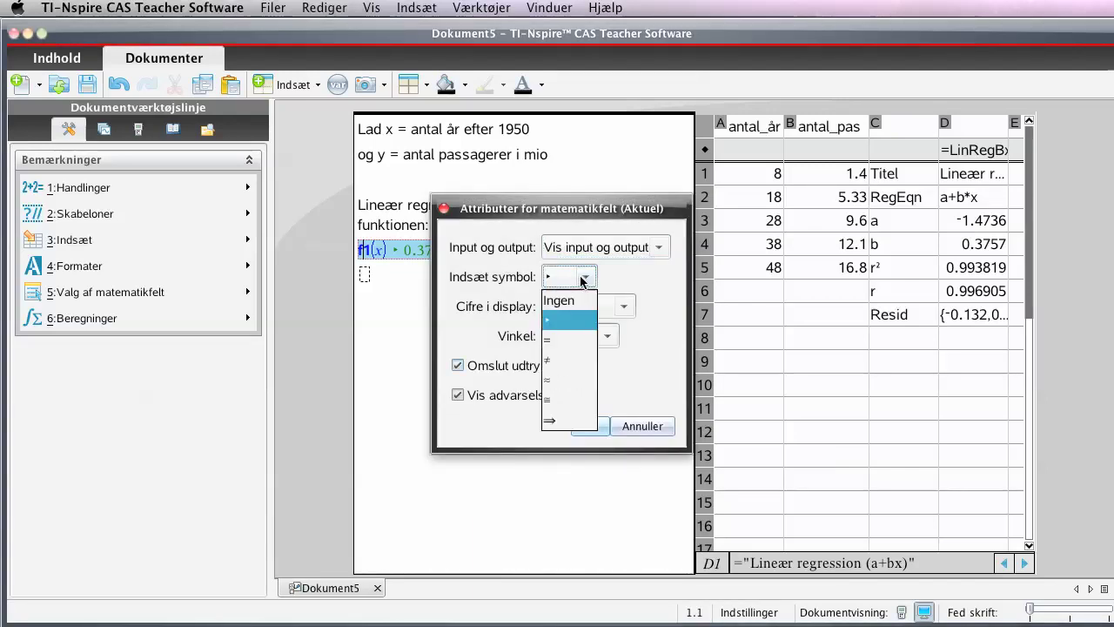
click(559, 340)
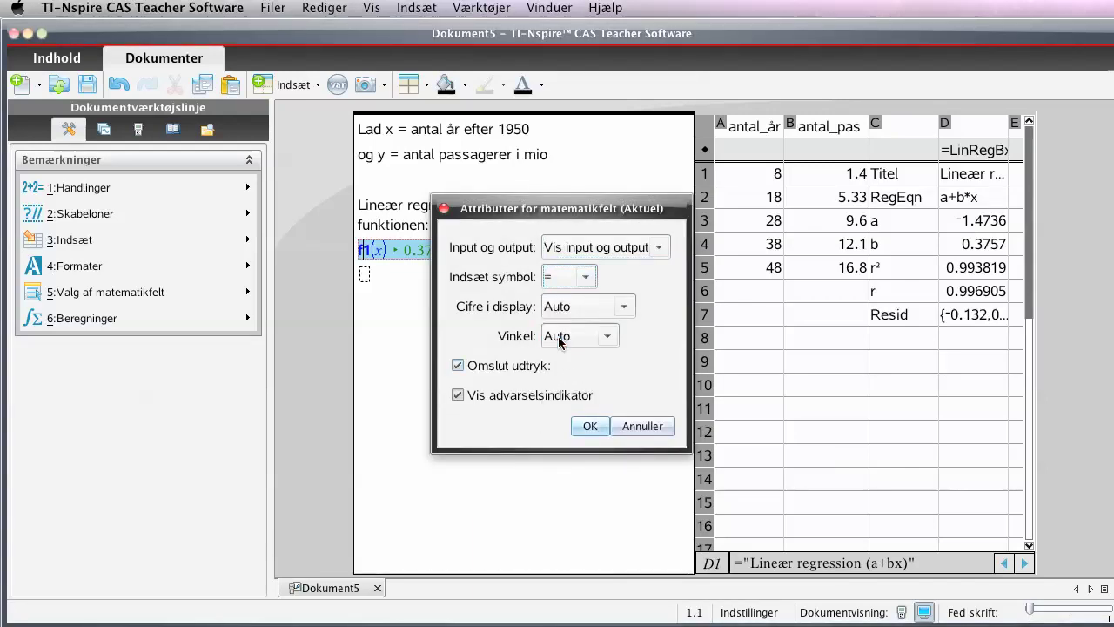
click(587, 426)
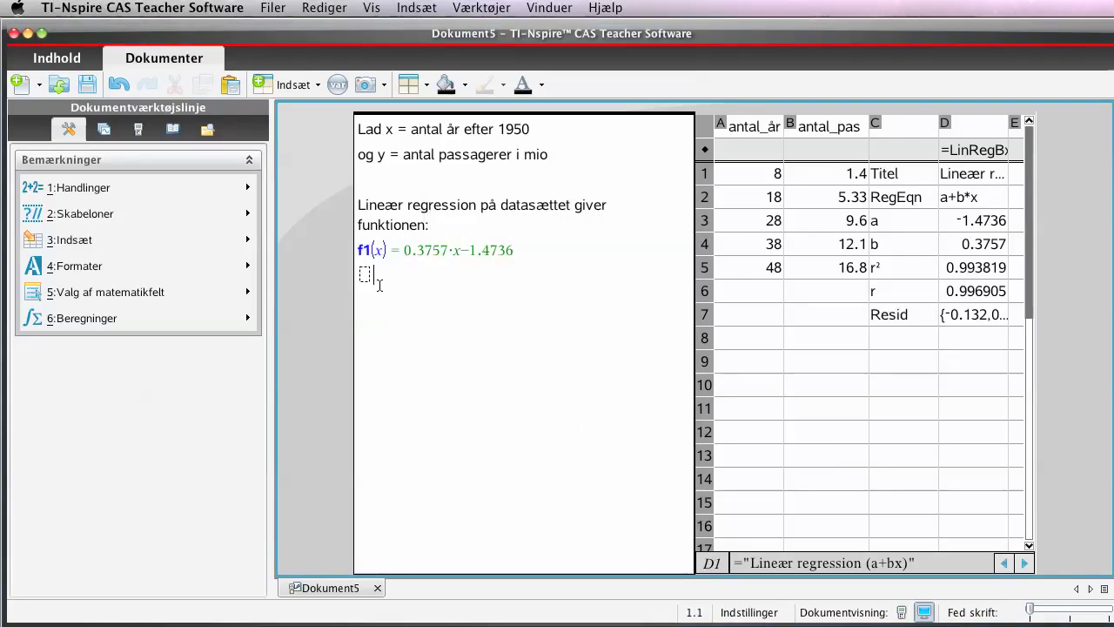